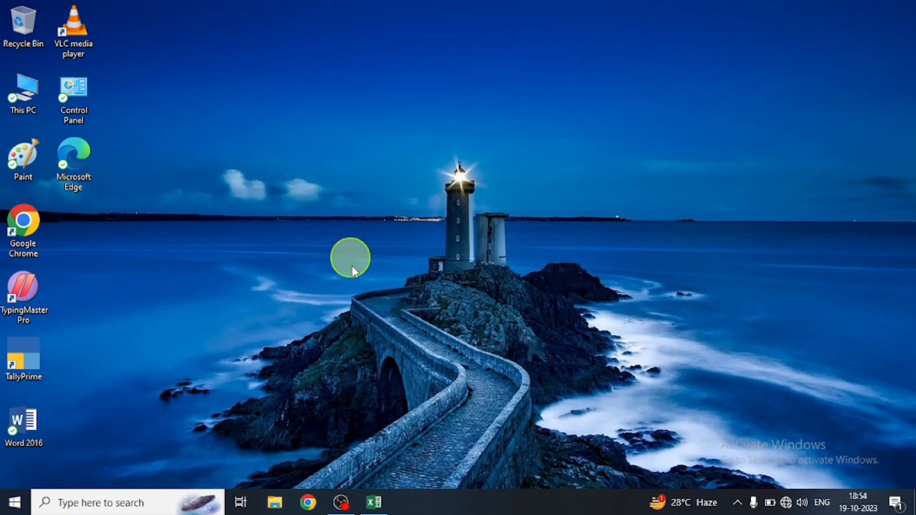
Switch to the Students Deposit and Pending Fees workbook in Excel
{"action": "left_click", "coordinate": [375, 502]}
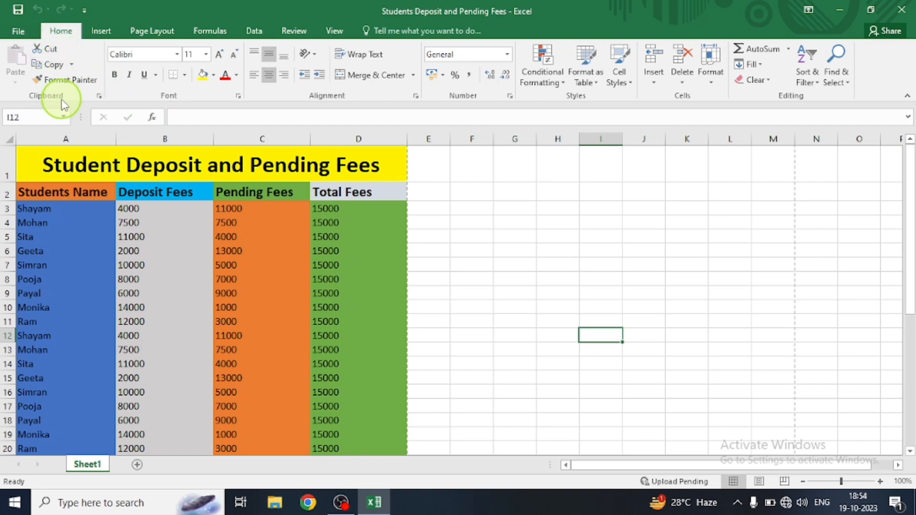
{"action": "left_click", "coordinate": [64, 83]}
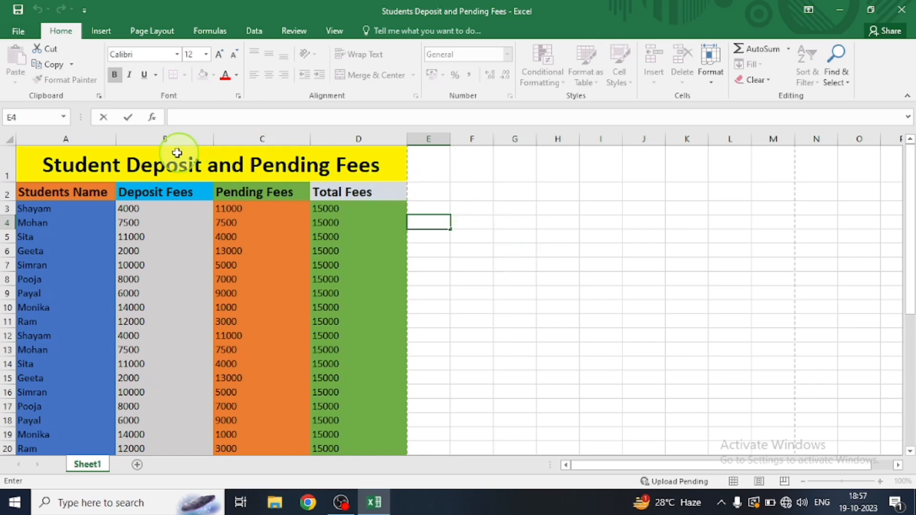
Copy the formatting of title row A1:D1 with Format Painter kept active for repeated use, and apply it starting at G1
{"action": "left_click", "coordinate": [56, 163]}
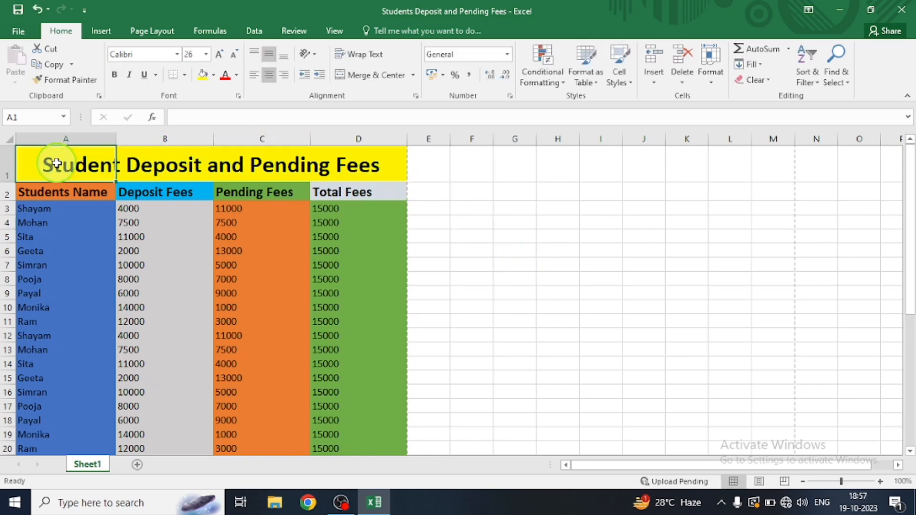
{"action": "key", "text": "shift+Right"}
{"action": "key", "text": "shift+Right"}
{"action": "key", "text": "shift+Right"}
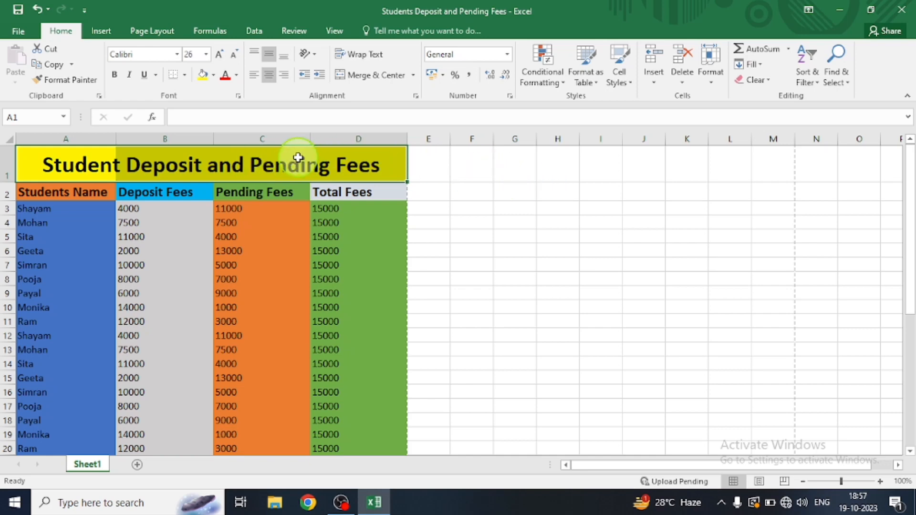
{"action": "left_click", "coordinate": [71, 80]}
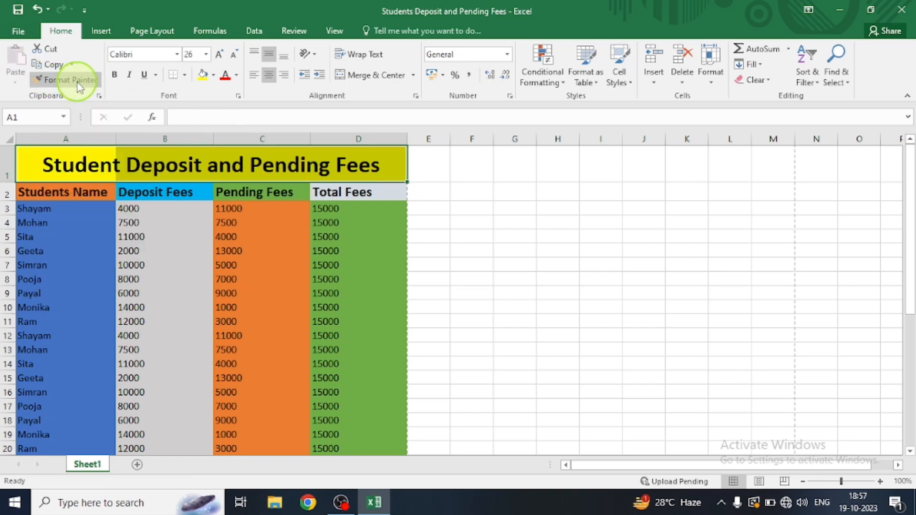
{"action": "left_click", "coordinate": [78, 85]}
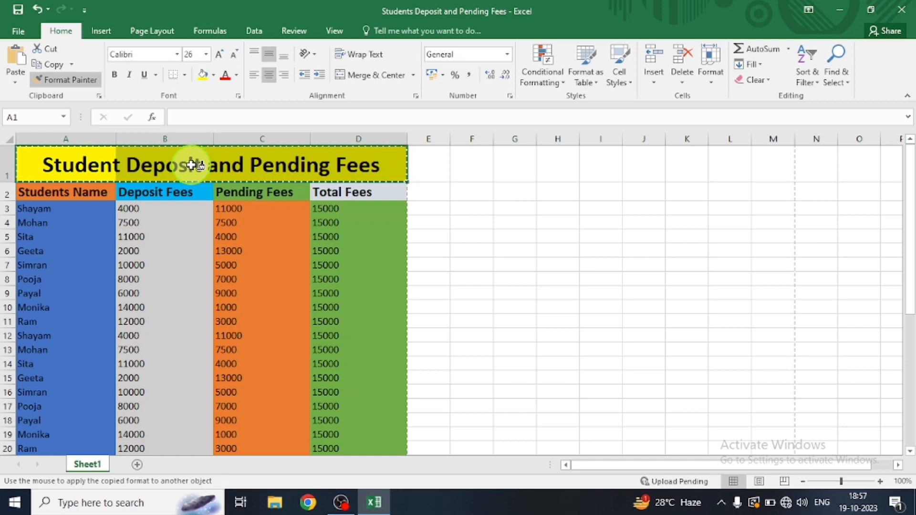
{"action": "left_click", "coordinate": [513, 162]}
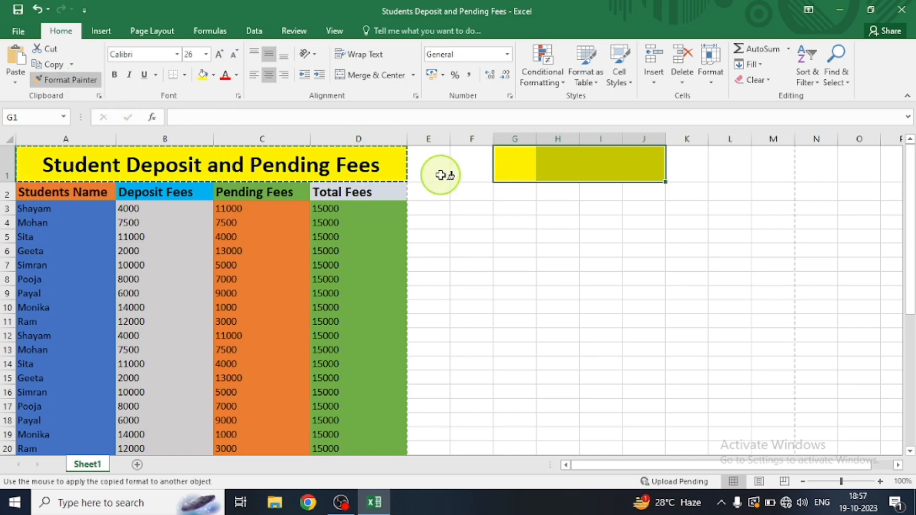
Apply the copied title formatting to more blocks on Sheet1 starting at G3, G6, G8, G11 and G13
{"action": "left_click", "coordinate": [519, 206]}
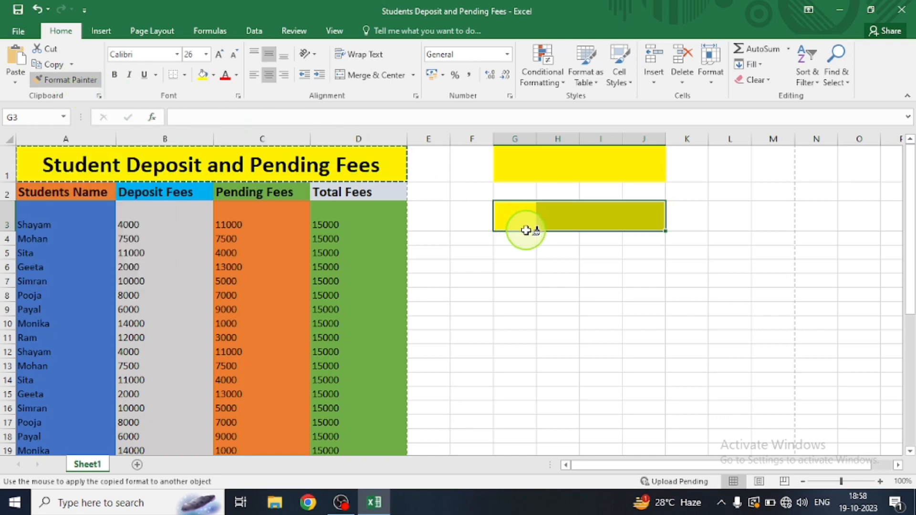
{"action": "left_click", "coordinate": [515, 263]}
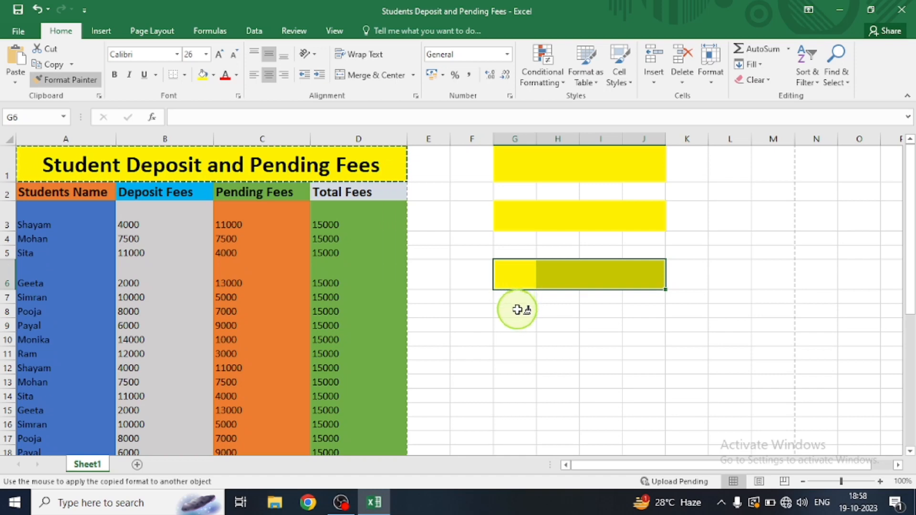
{"action": "left_click", "coordinate": [517, 310]}
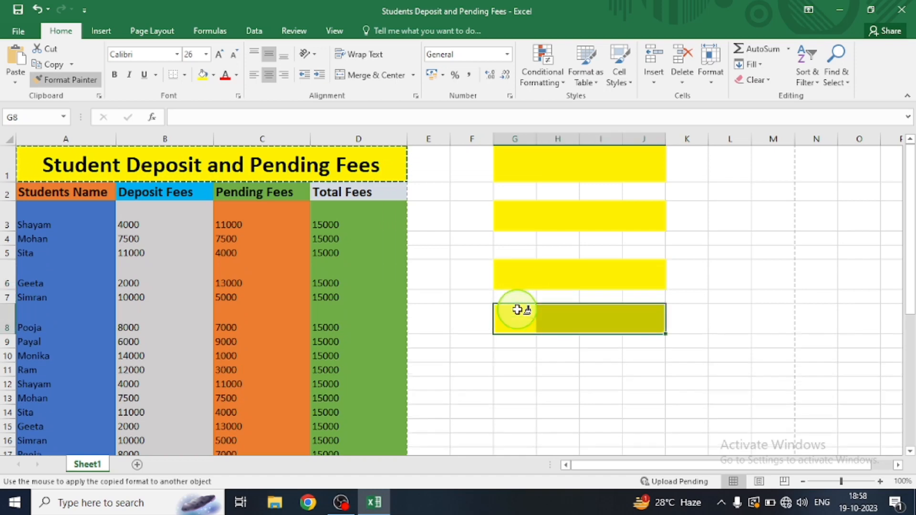
{"action": "left_click", "coordinate": [515, 368]}
{"action": "left_click", "coordinate": [516, 415]}
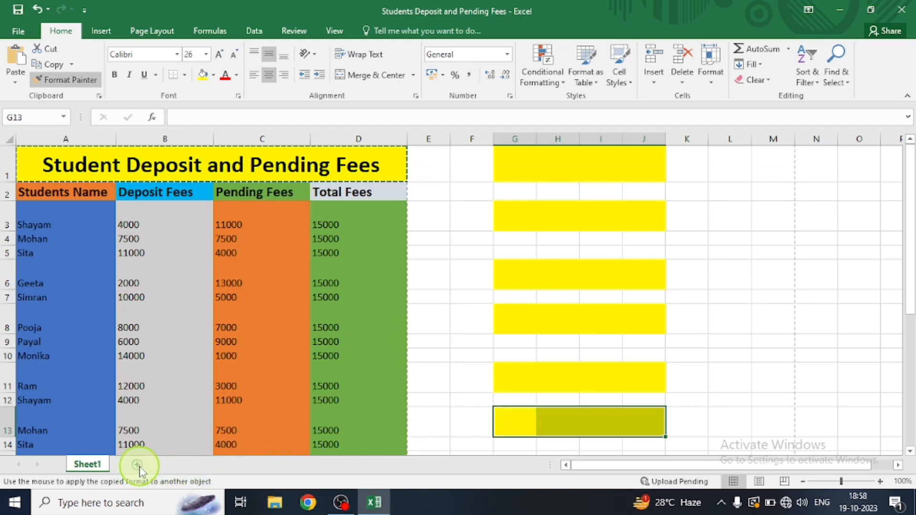
Add a new worksheet and apply the copied title formatting there starting at A1, F1 and K3
{"action": "left_click", "coordinate": [137, 464]}
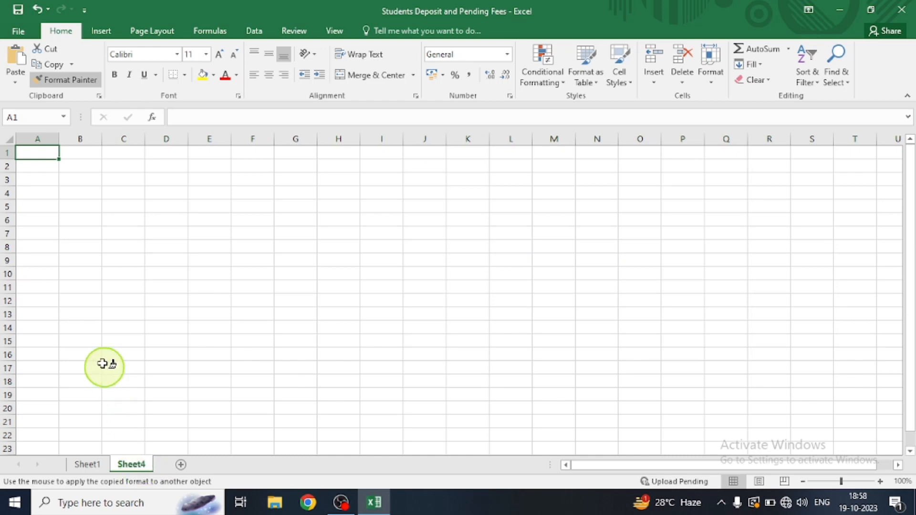
{"action": "left_click", "coordinate": [47, 152]}
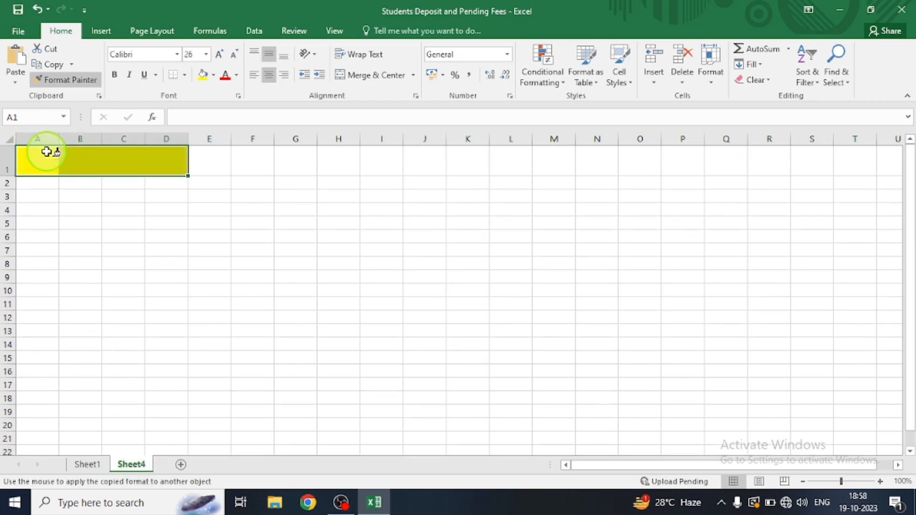
{"action": "left_click", "coordinate": [249, 166]}
{"action": "left_click", "coordinate": [460, 191]}
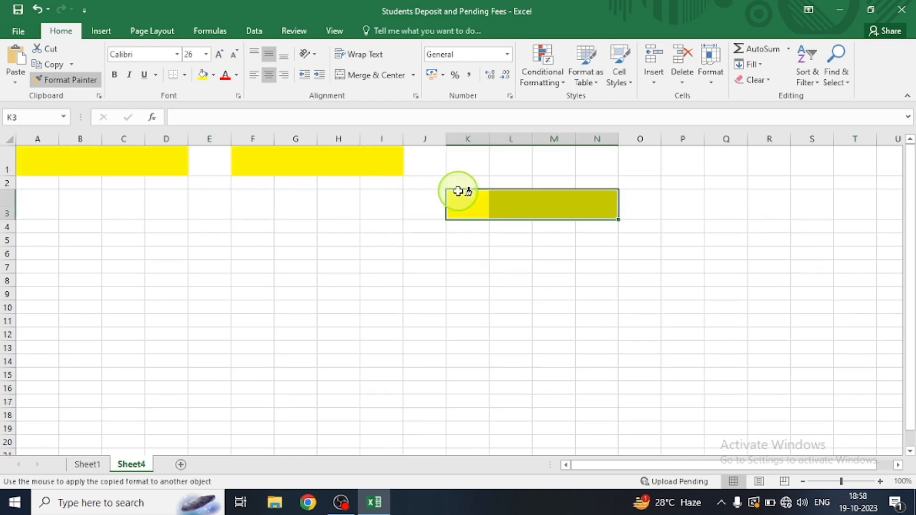
Add another worksheet and apply the copied title formatting there starting at A1 and F1
{"action": "left_click", "coordinate": [177, 464]}
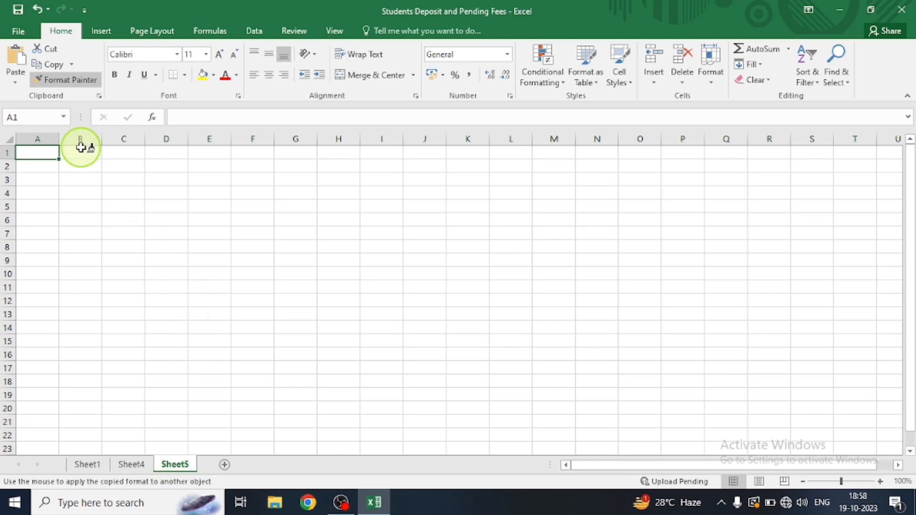
{"action": "left_click", "coordinate": [47, 153]}
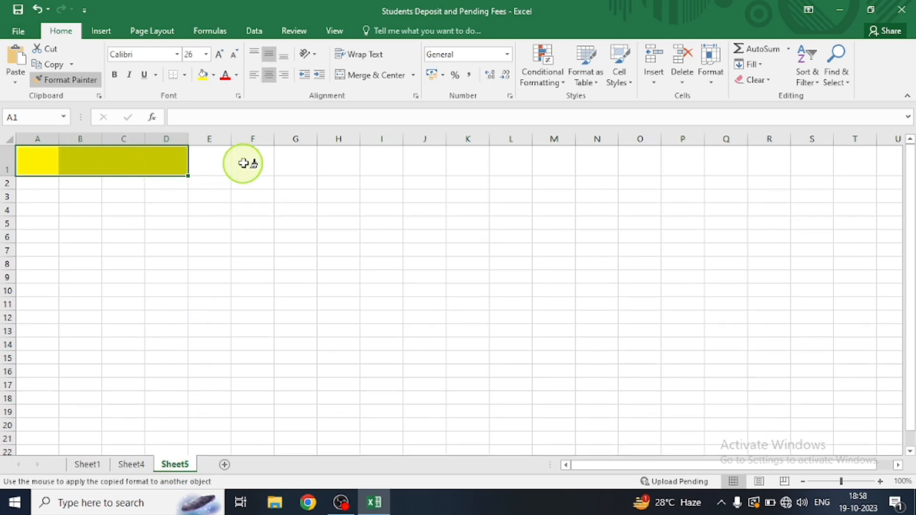
{"action": "left_click", "coordinate": [256, 158]}
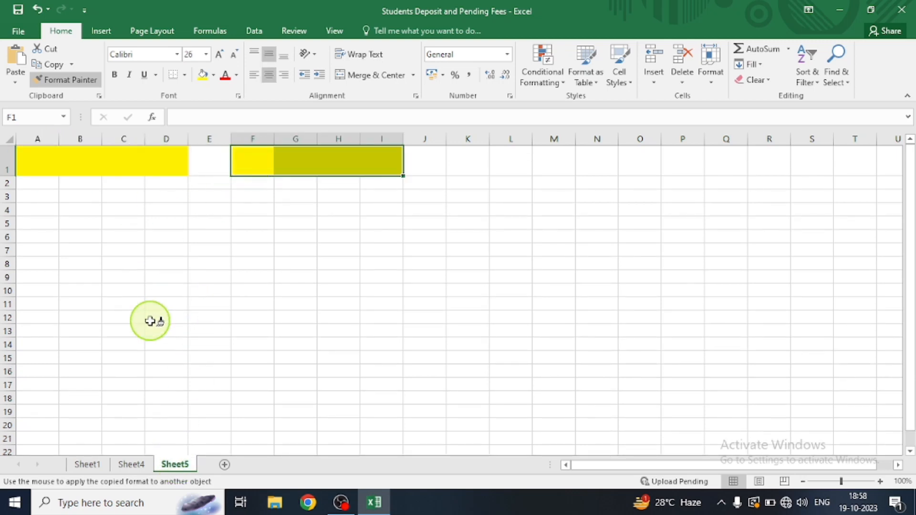
Return to Sheet1, briefly viewing the neighbouring sheet
{"action": "left_click", "coordinate": [88, 464]}
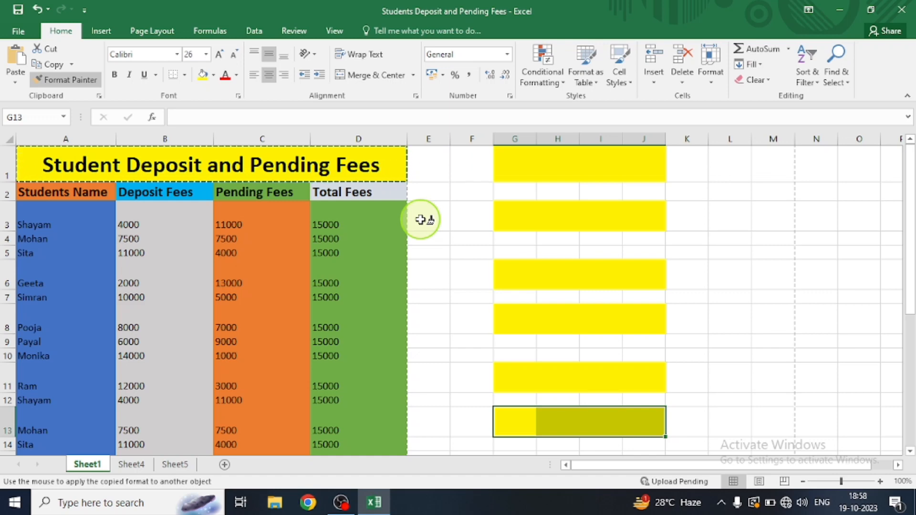
{"action": "key", "text": "ctrl+Page_Down"}
{"action": "key", "text": "ctrl+Page_Up"}
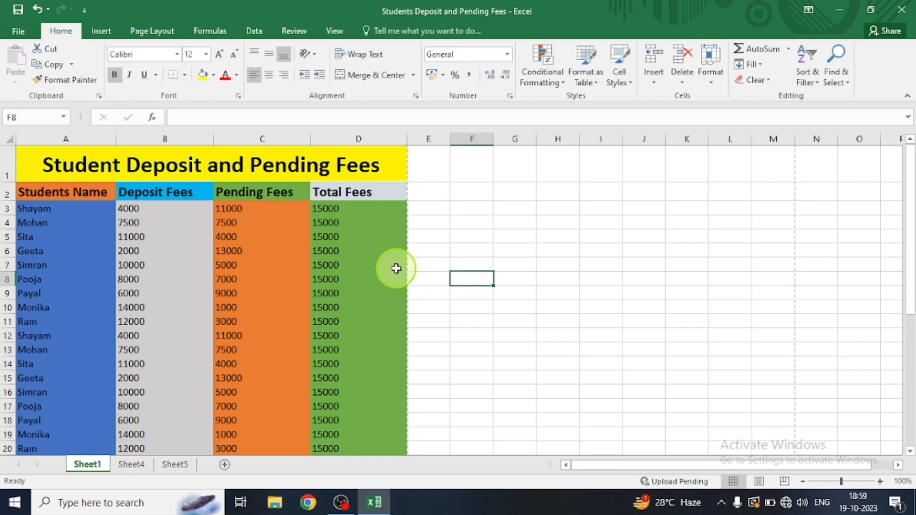
Copy the formatting of the whole fees table A1:D37 on Sheet1 with Format Painter kept active for repeated use
{"action": "left_click", "coordinate": [22, 157]}
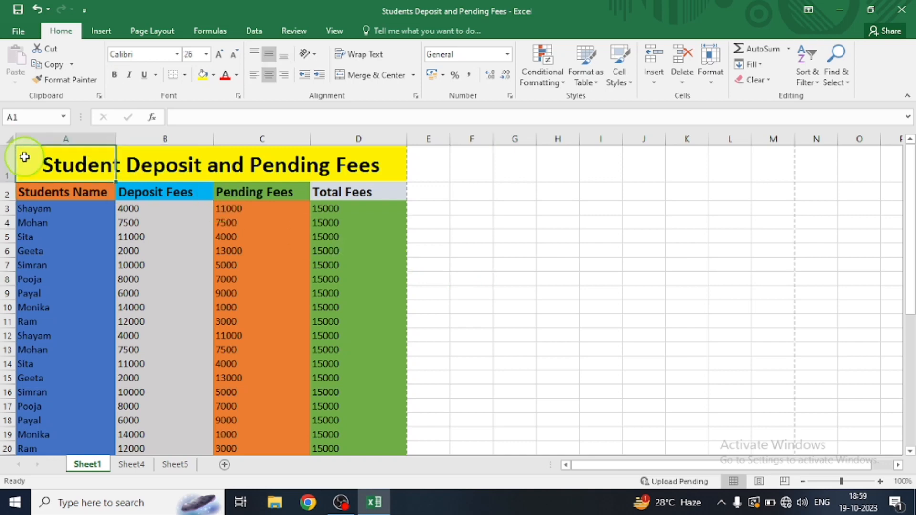
{"action": "key", "text": "shift+Right"}
{"action": "key", "text": "shift+Right"}
{"action": "key", "text": "shift+Right"}
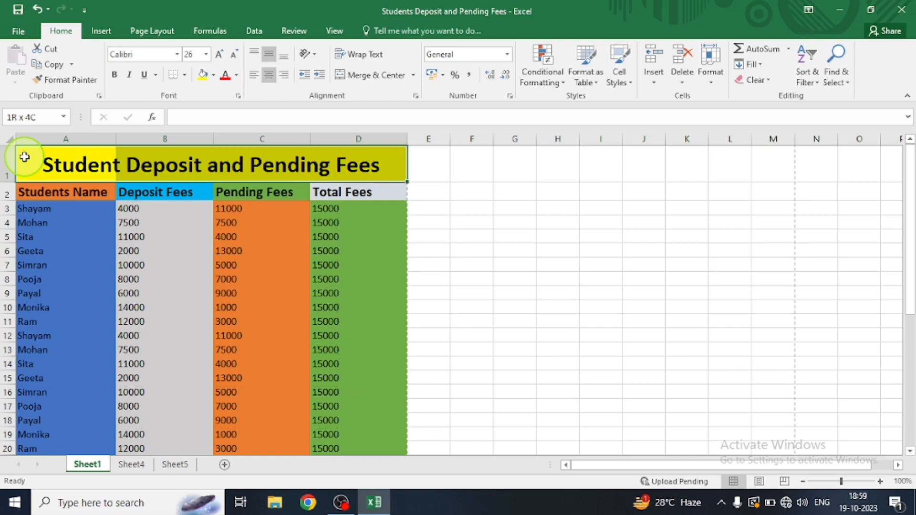
{"action": "key", "text": "shift+Down"}
{"action": "key", "text": "shift+Down"}
{"action": "key", "text": "shift+Down"}
{"action": "key", "text": "shift+Down"}
{"action": "key", "text": "shift+Down"}
{"action": "key", "text": "shift+Down"}
{"action": "key", "text": "shift+Down"}
{"action": "key", "text": "shift+Down"}
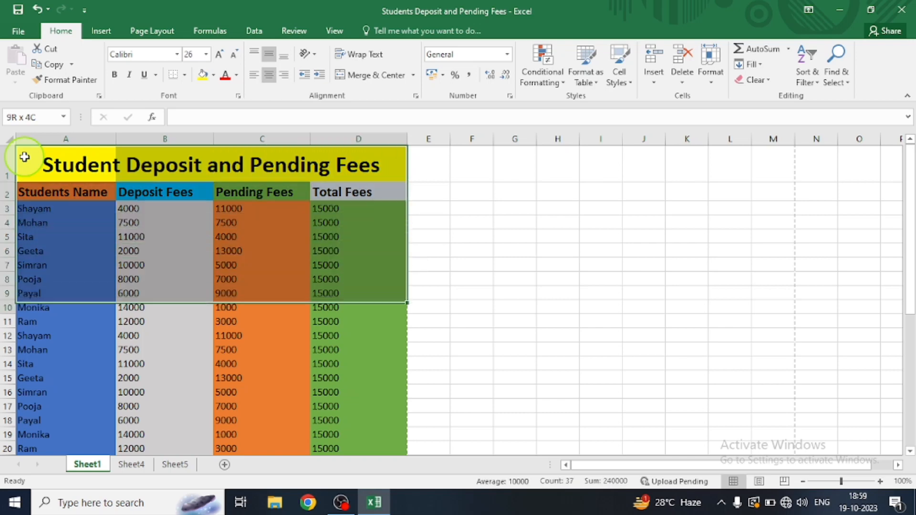
{"action": "key", "text": "shift+Down"}
{"action": "key", "text": "shift+Down"}
{"action": "key", "text": "shift+Down"}
{"action": "key", "text": "shift+Down"}
{"action": "key", "text": "shift+Down"}
{"action": "key", "text": "shift+Down"}
{"action": "key", "text": "shift+Down"}
{"action": "key", "text": "shift+Down"}
{"action": "key", "text": "shift+Down"}
{"action": "key", "text": "shift+Down"}
{"action": "key", "text": "shift+Down"}
{"action": "key", "text": "shift+Down"}
{"action": "key", "text": "shift+Down"}
{"action": "key", "text": "shift+Down"}
{"action": "key", "text": "shift+Down"}
{"action": "key", "text": "shift+Down"}
{"action": "key", "text": "shift+Down"}
{"action": "key", "text": "shift+Down"}
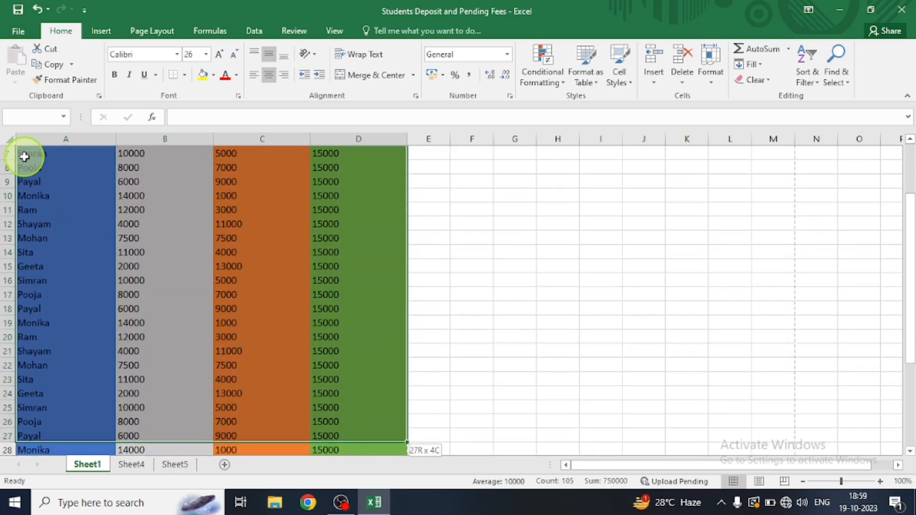
{"action": "key", "text": "shift+Down"}
{"action": "key", "text": "shift+Down"}
{"action": "key", "text": "shift+Down"}
{"action": "key", "text": "shift+Down"}
{"action": "key", "text": "shift+Down"}
{"action": "key", "text": "shift+Down"}
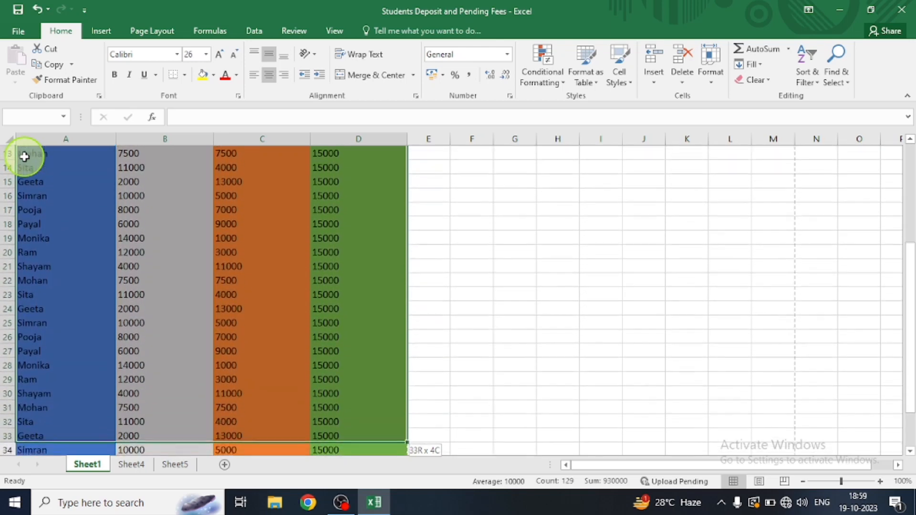
{"action": "key", "text": "shift+Down"}
{"action": "key", "text": "shift+Down"}
{"action": "key", "text": "shift+Down"}
{"action": "key", "text": "shift+Down"}
{"action": "key", "text": "shift+Down"}
{"action": "key", "text": "shift+Up"}
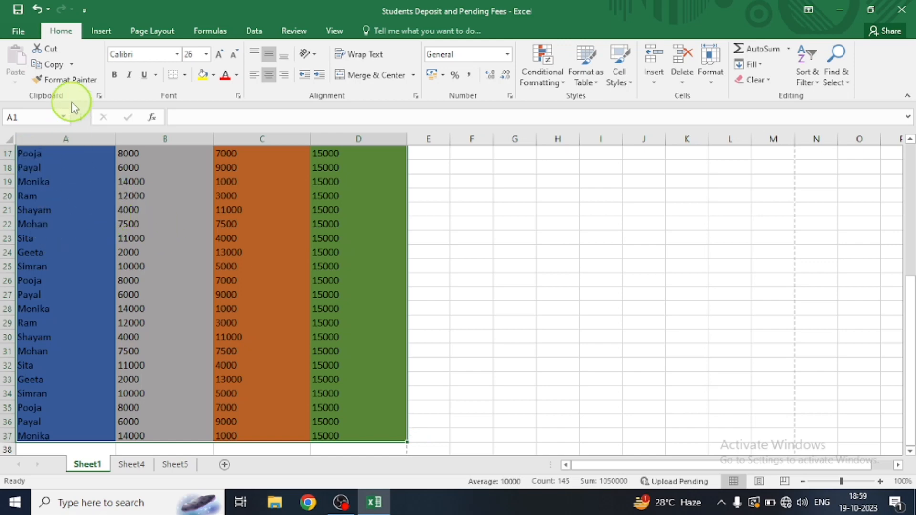
{"action": "left_click", "coordinate": [82, 82]}
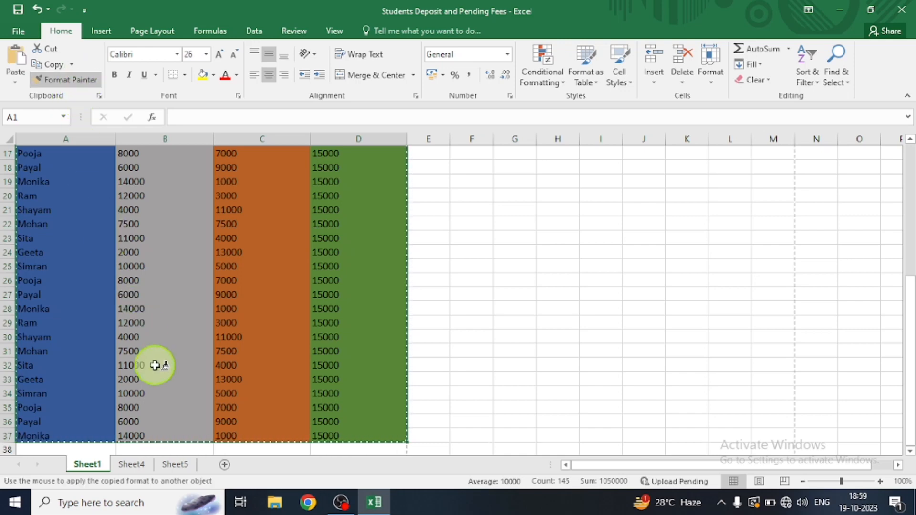
Apply the copied table formatting on Sheet4 starting at A1, D2, H1, M2 and Q2
{"action": "left_click", "coordinate": [132, 464]}
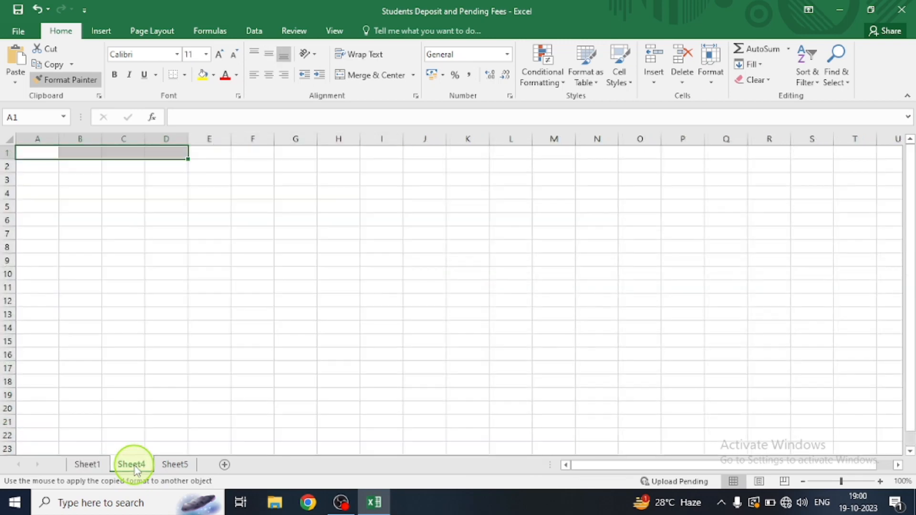
{"action": "left_click", "coordinate": [36, 155]}
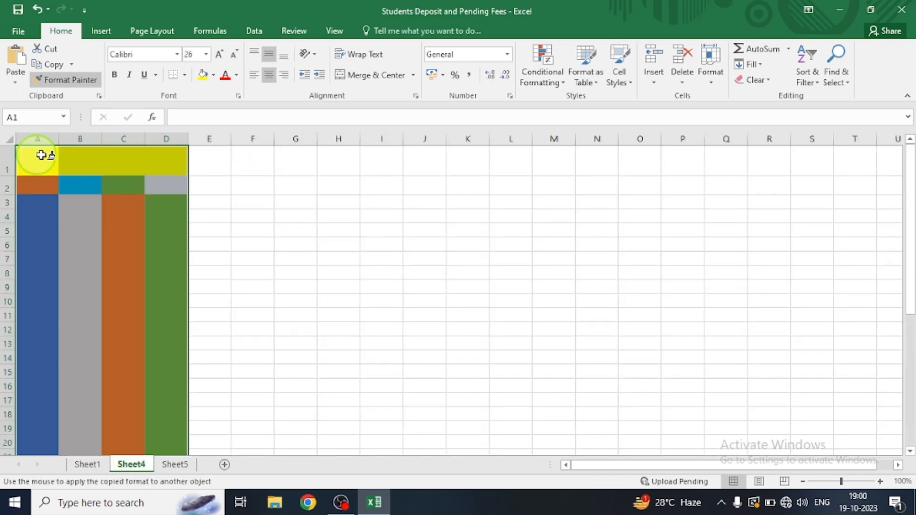
{"action": "left_click", "coordinate": [174, 182]}
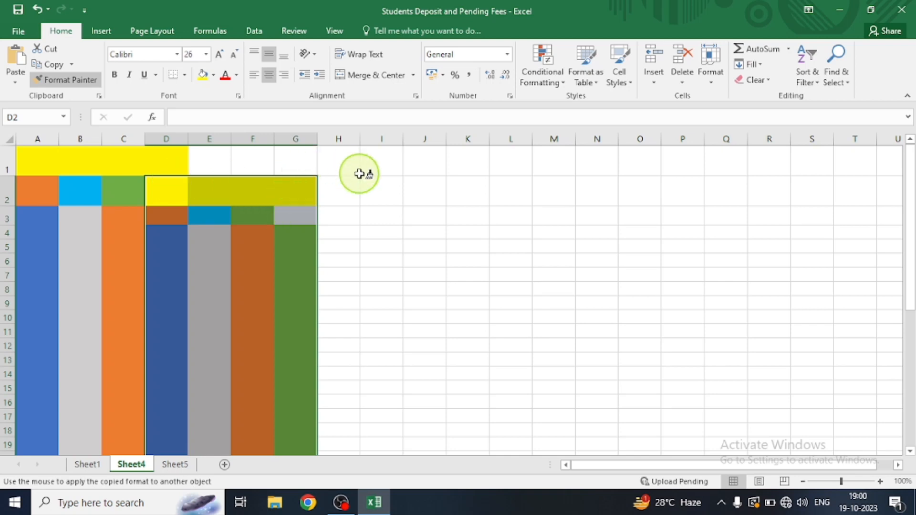
{"action": "left_click", "coordinate": [359, 174]}
{"action": "left_click", "coordinate": [548, 188]}
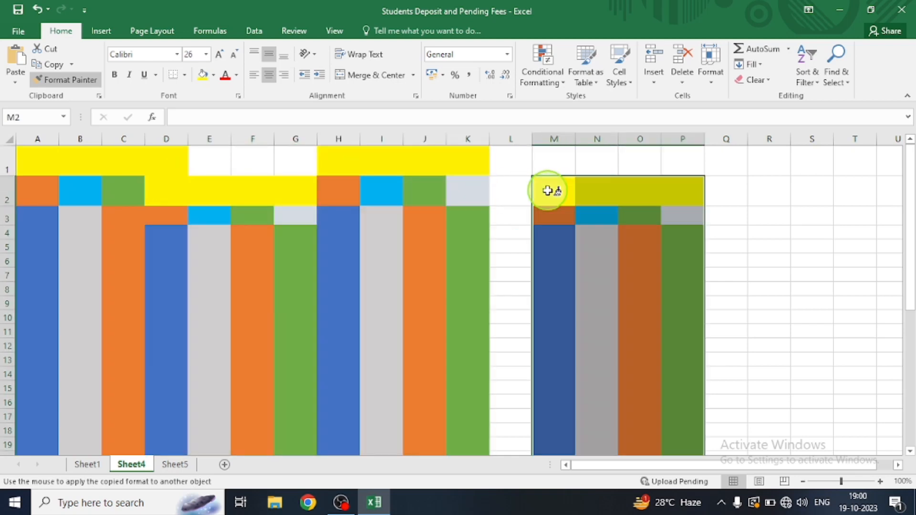
{"action": "left_click", "coordinate": [725, 177]}
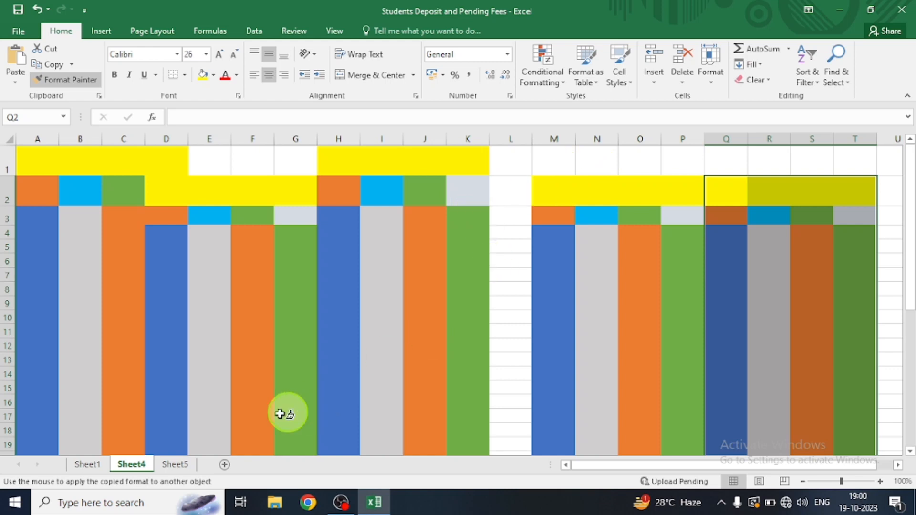
Apply the copied table formatting on Sheet5 starting at A1, F7, J4 and O2
{"action": "left_click", "coordinate": [178, 465]}
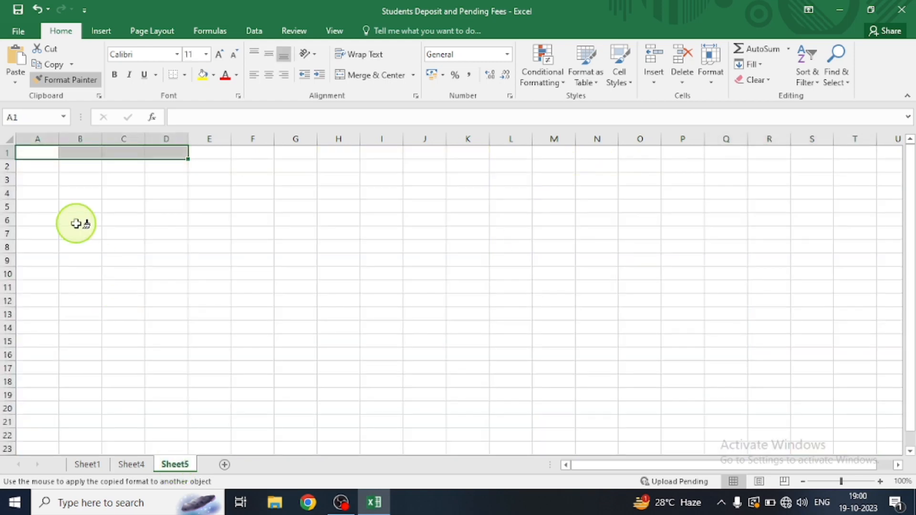
{"action": "left_click", "coordinate": [35, 153]}
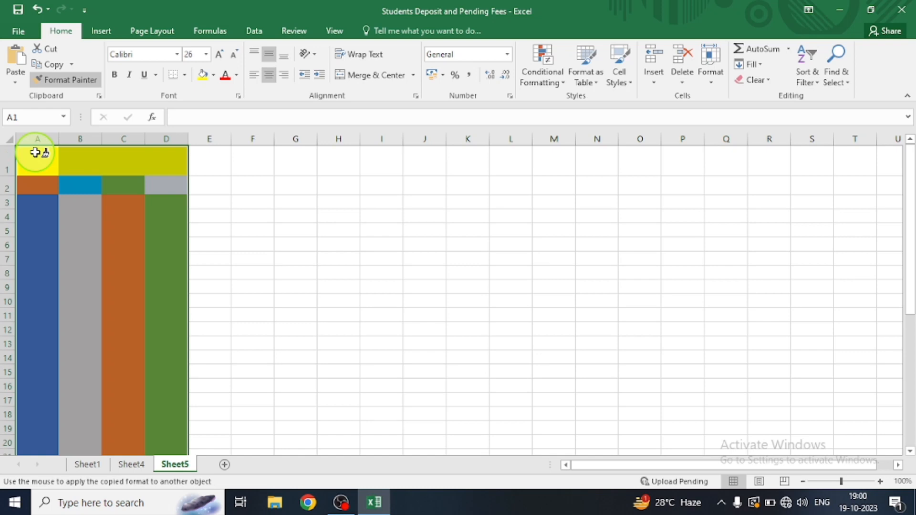
{"action": "left_click", "coordinate": [252, 259]}
{"action": "left_click", "coordinate": [408, 213]}
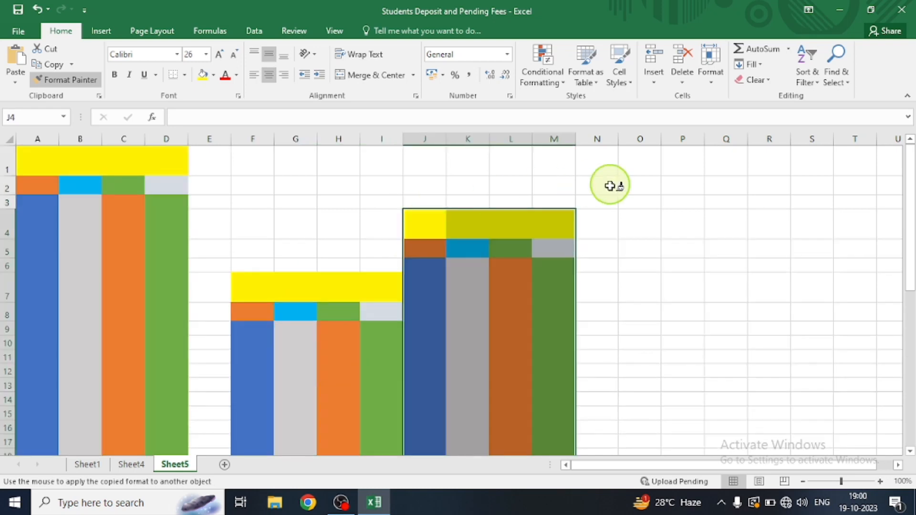
{"action": "left_click", "coordinate": [656, 193]}
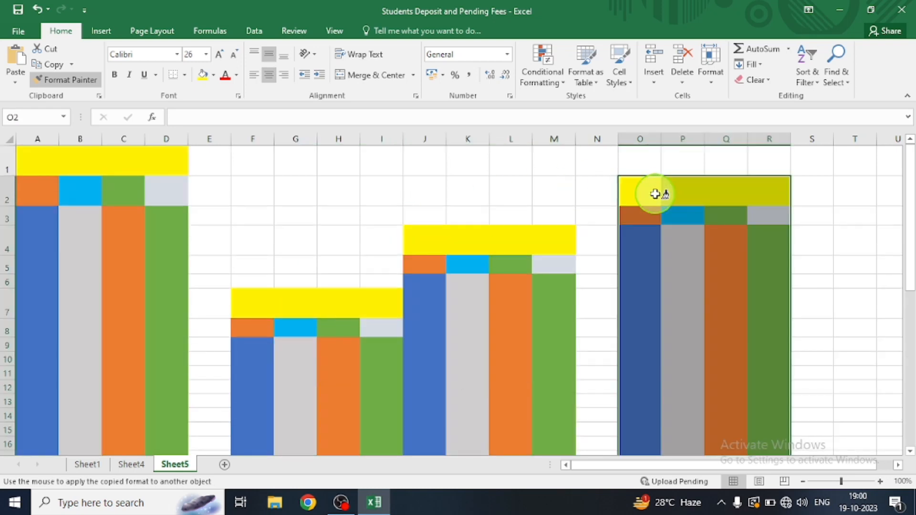
Stop the repeated format painting and extend the yellow title formatting in row 1 of Sheet5 from C1 through G1
{"action": "key", "text": "Escape"}
{"action": "left_click", "coordinate": [144, 175]}
{"action": "left_click_drag", "start_coordinate": [145, 178], "coordinate": [264, 185]}
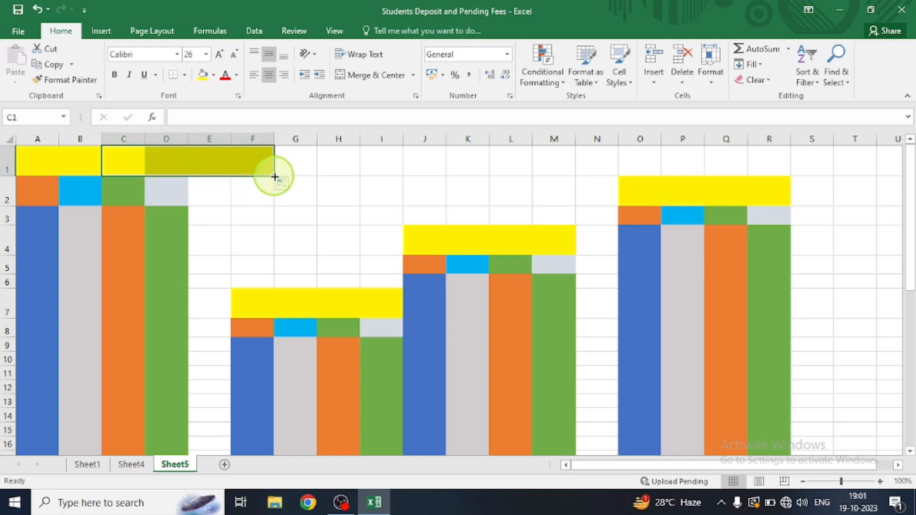
{"action": "left_click_drag", "start_coordinate": [275, 177], "coordinate": [334, 168]}
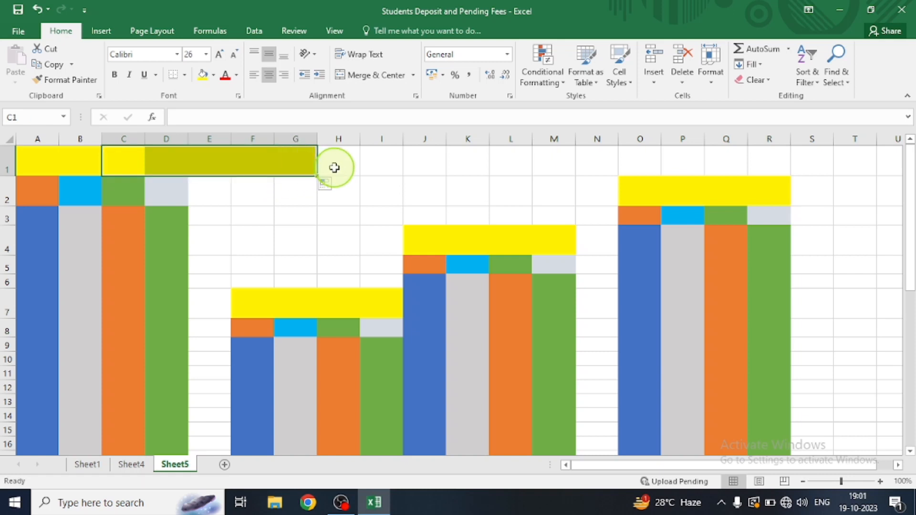
{"action": "left_click", "coordinate": [35, 188]}
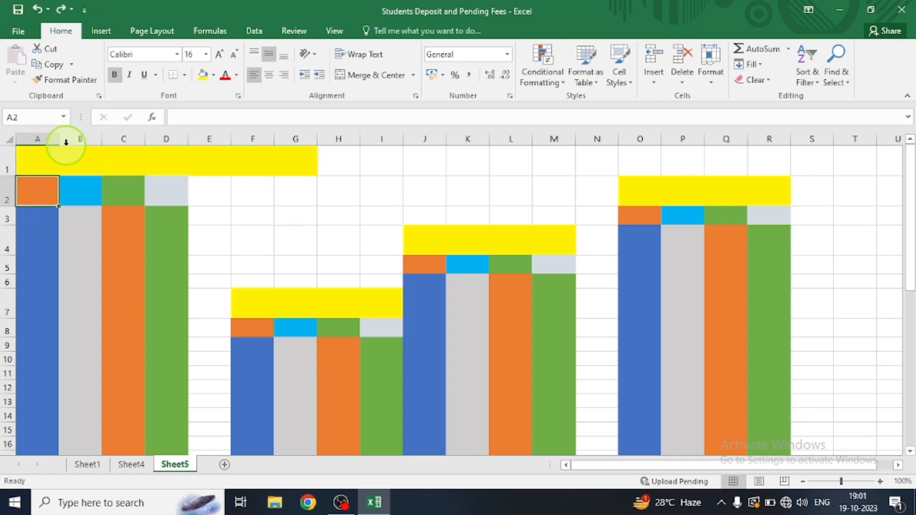
Widen columns A, B, C and D on Sheet5 to enlarge the first formatted table
{"action": "left_click_drag", "start_coordinate": [57, 137], "coordinate": [155, 144]}
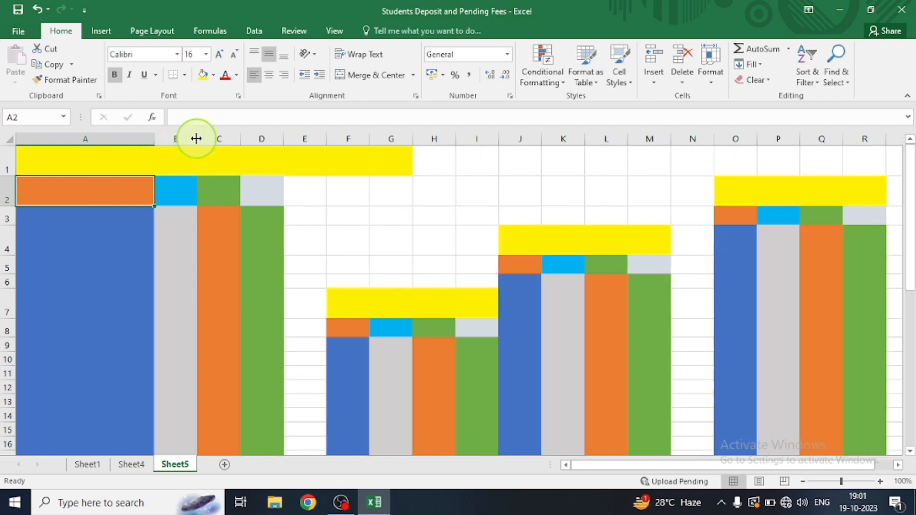
{"action": "left_click_drag", "start_coordinate": [196, 138], "coordinate": [352, 139]}
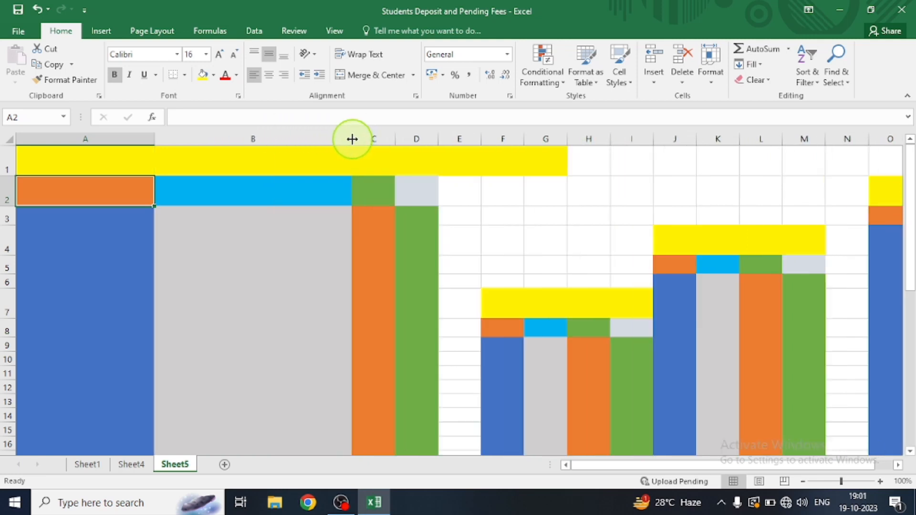
{"action": "left_click_drag", "start_coordinate": [396, 137], "coordinate": [479, 130]}
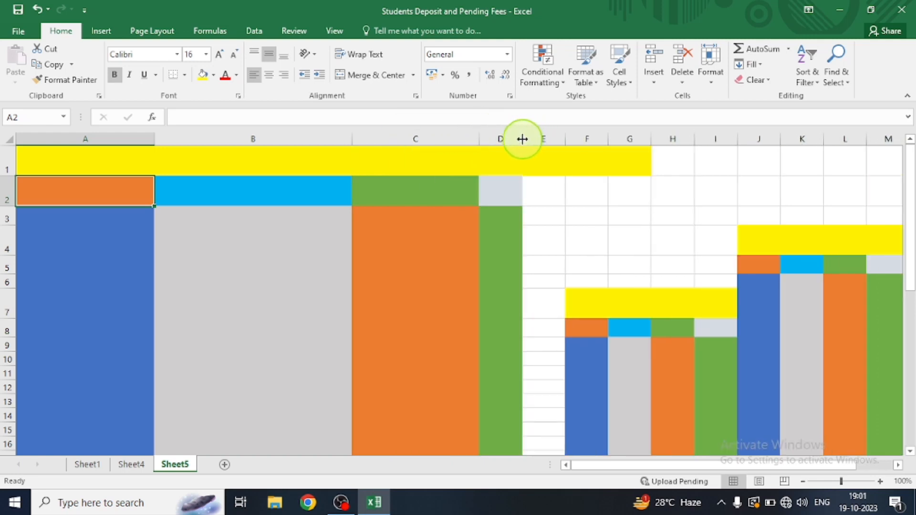
{"action": "left_click_drag", "start_coordinate": [523, 139], "coordinate": [650, 144]}
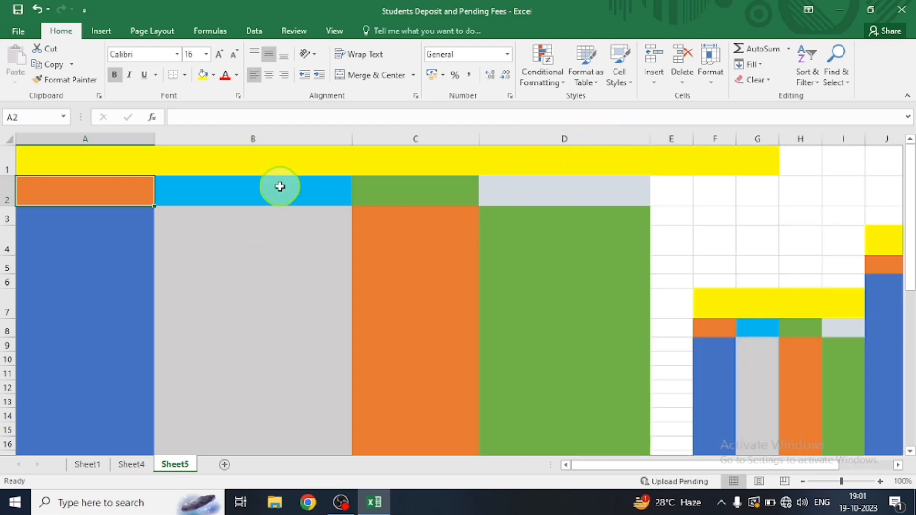
{"action": "left_click", "coordinate": [263, 162]}
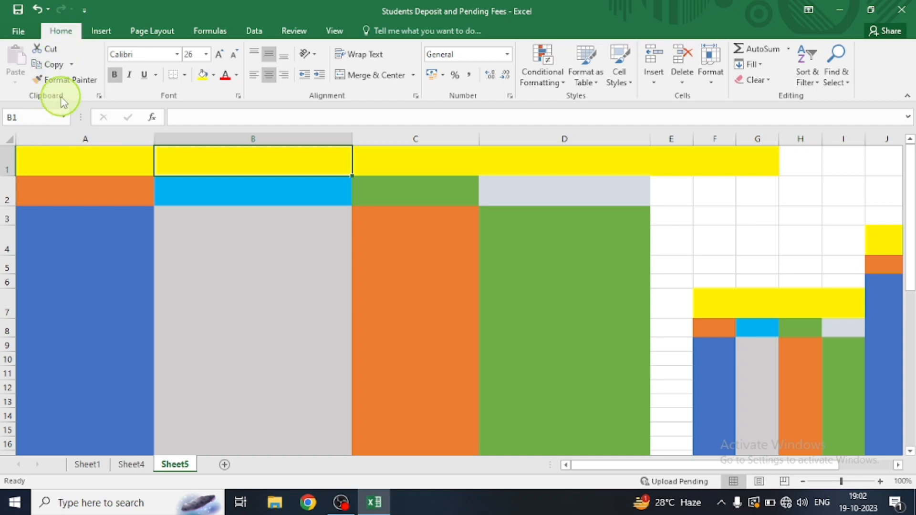
{"action": "left_click", "coordinate": [74, 81]}
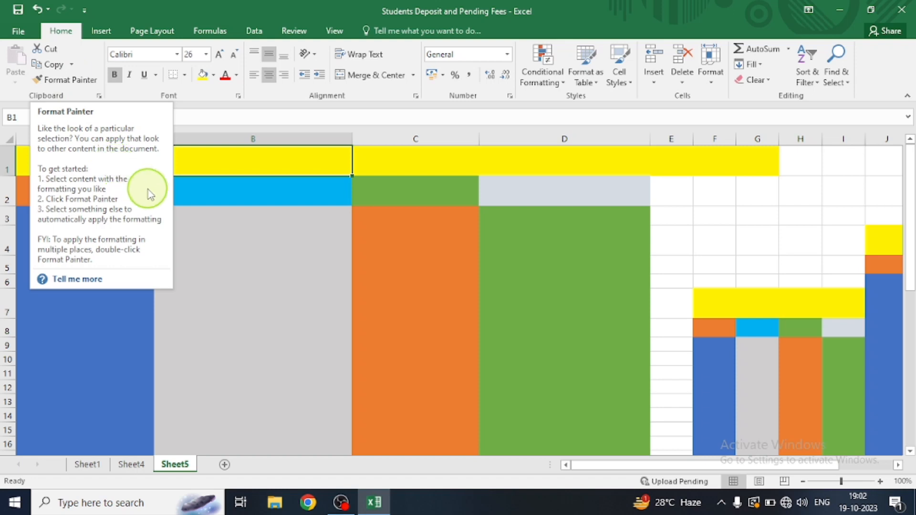
{"action": "left_click", "coordinate": [219, 197]}
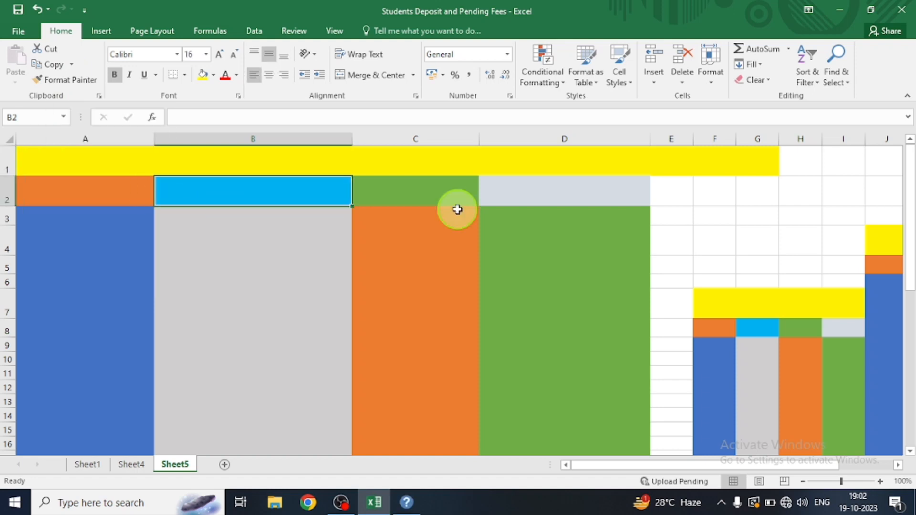